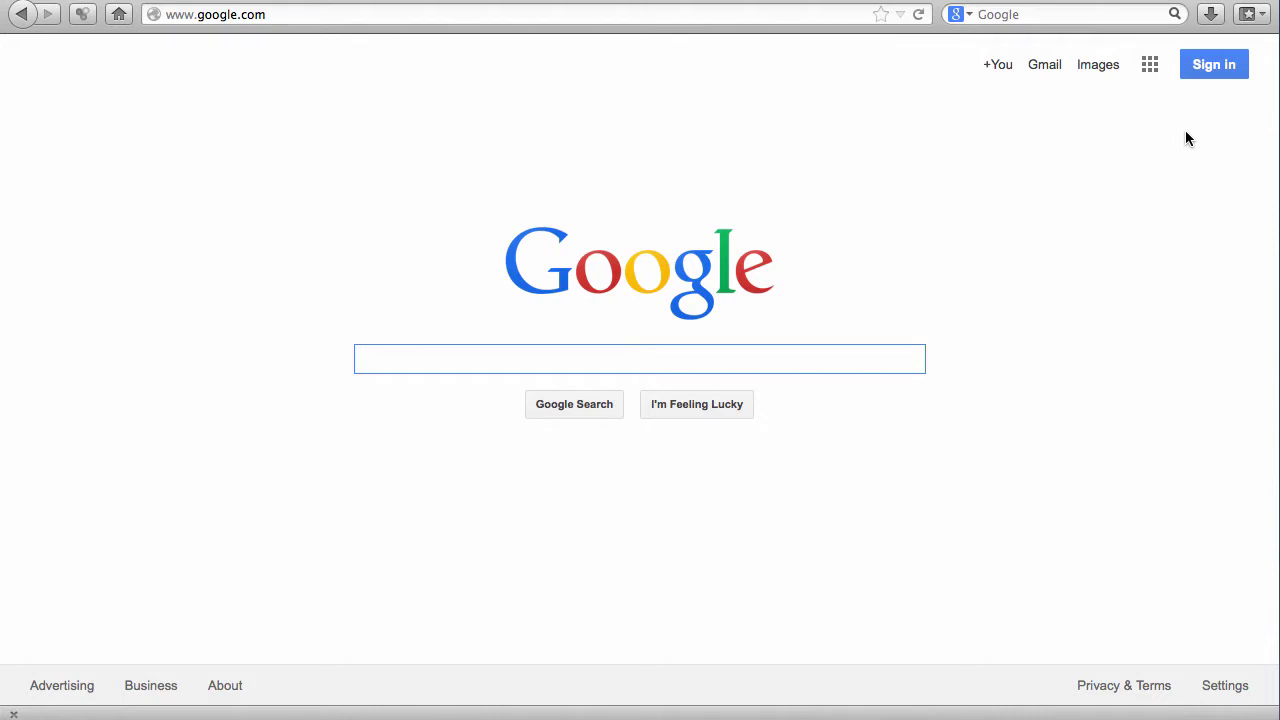
- Open the Google account chooser from Sign in on the Google homepage
click(1202, 76)
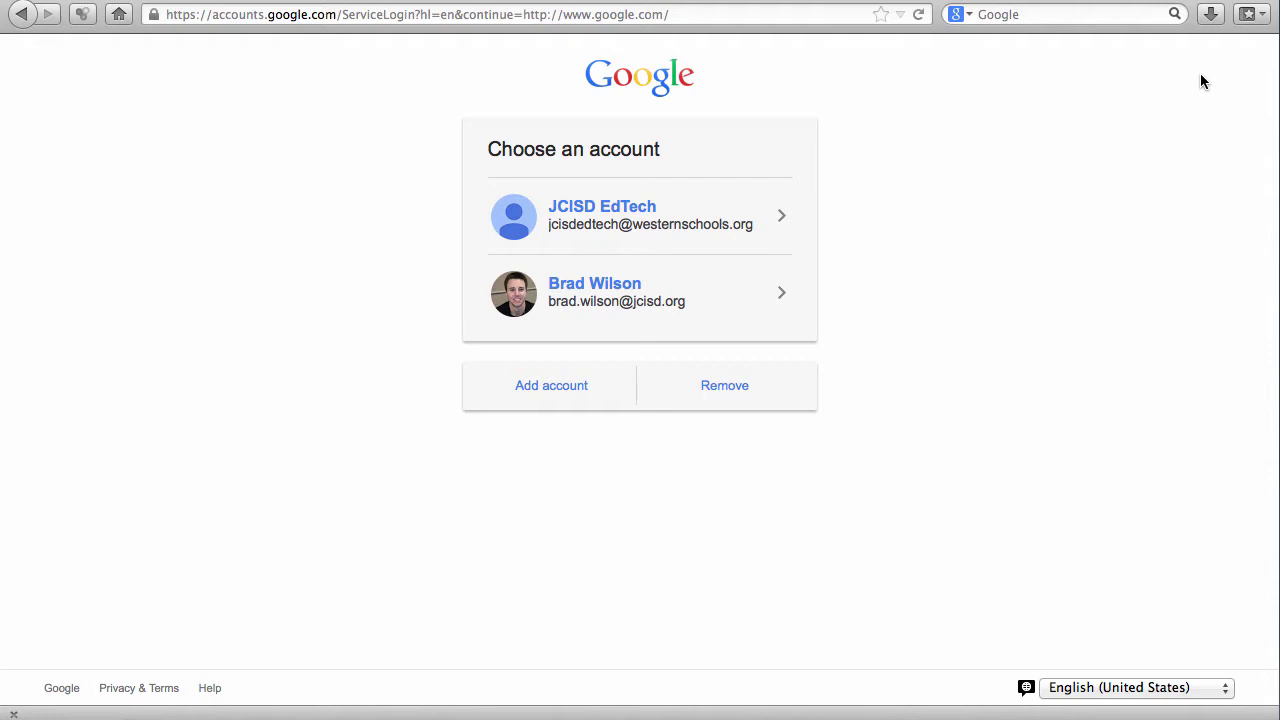
- Add and sign in with the school Google account, using the suggested address
click(552, 390)
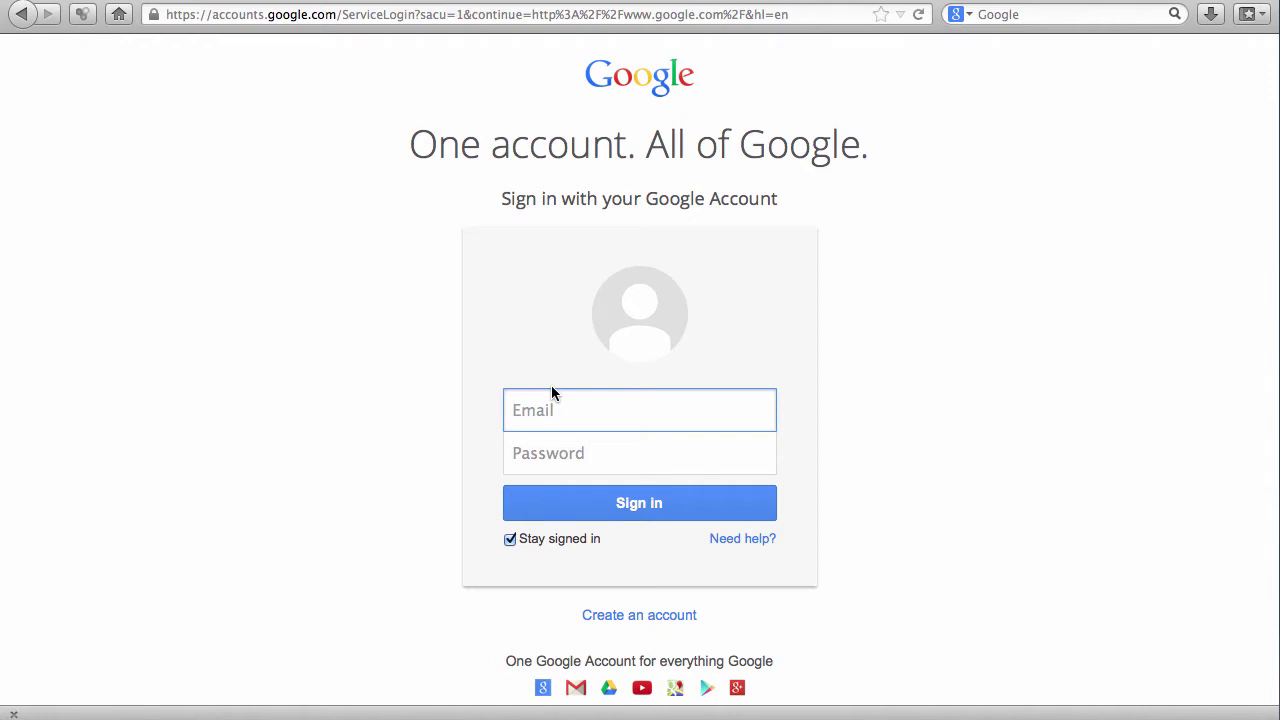
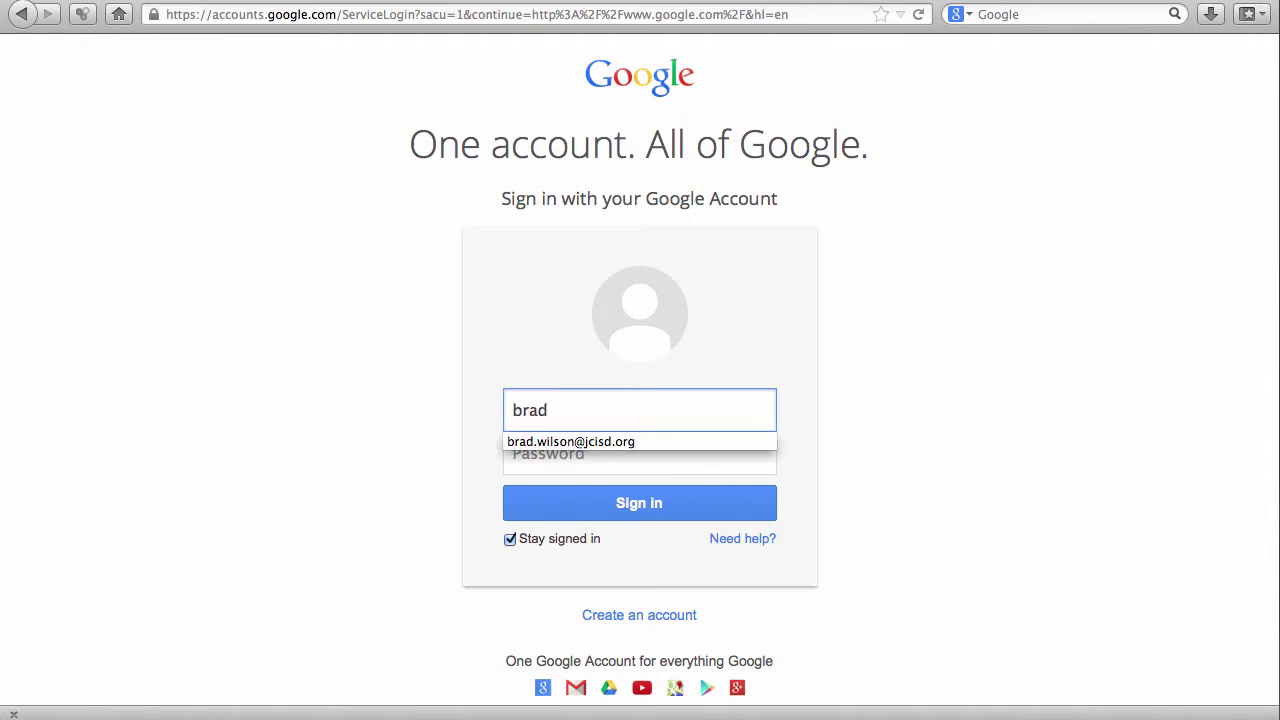
click(549, 443)
click(636, 503)
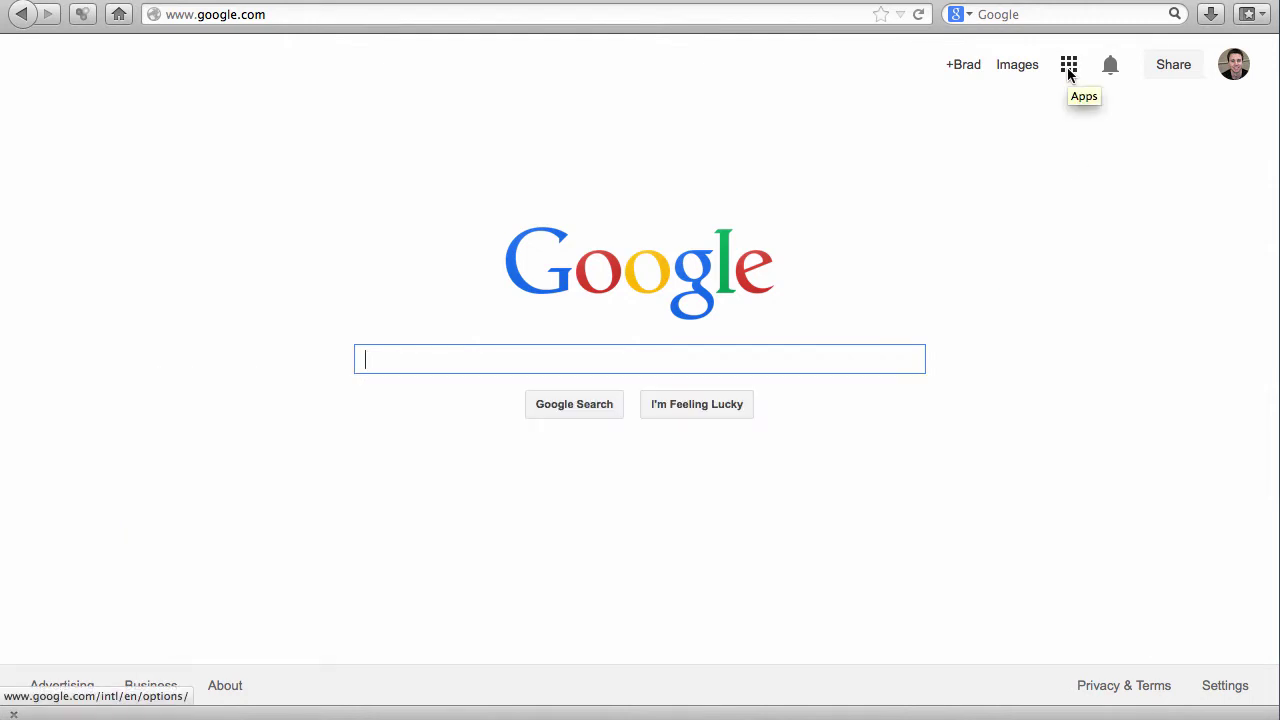
- Open Blogger from the More section of the Google apps launcher
click(1069, 68)
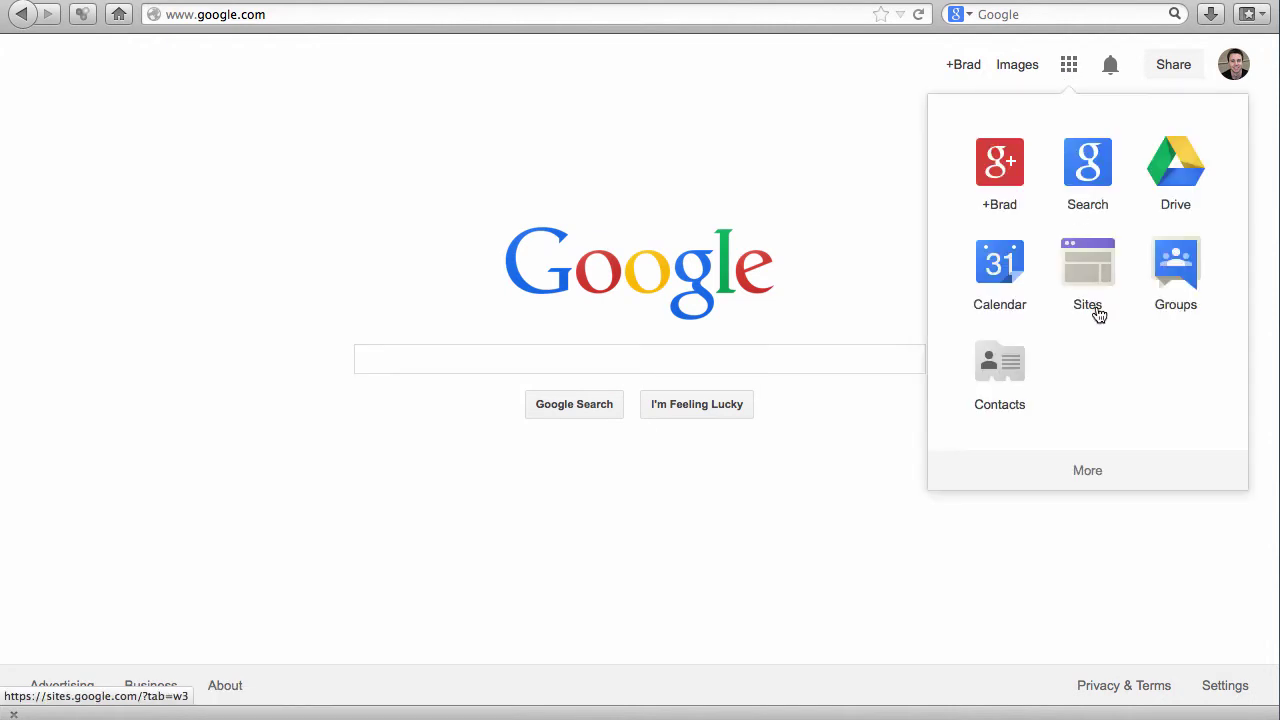
click(1102, 471)
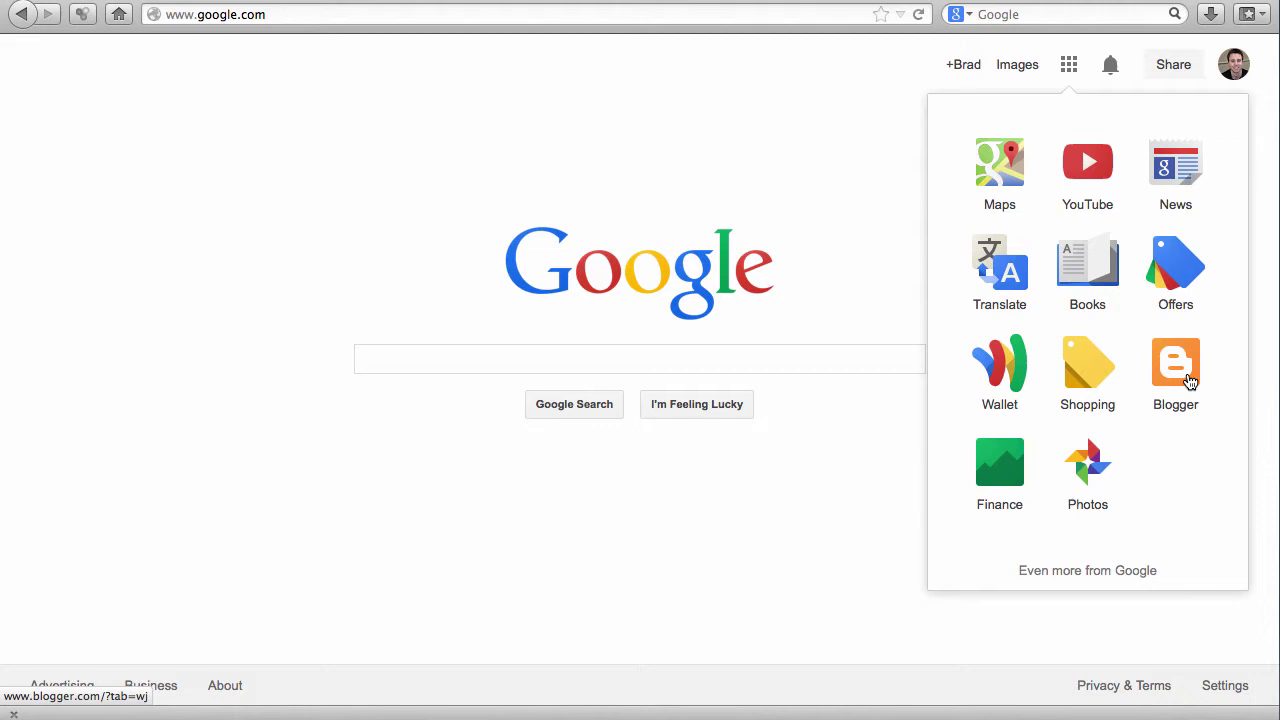
click(1189, 378)
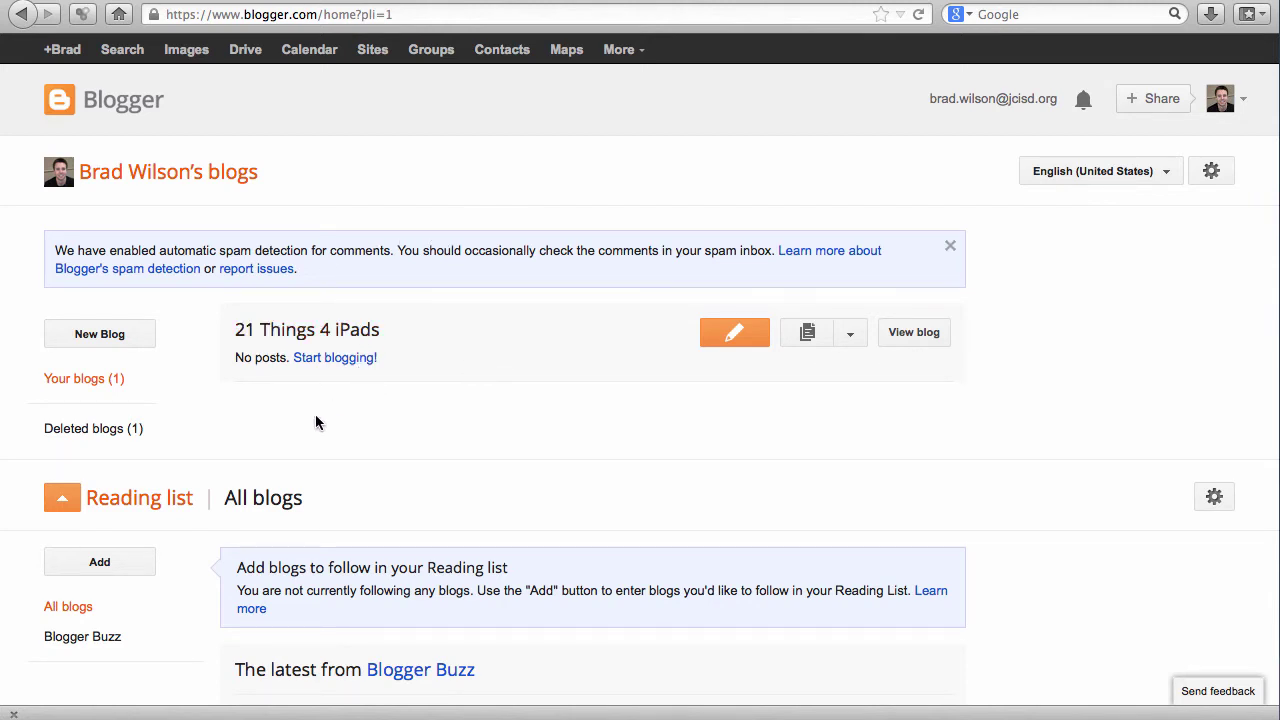
- Start a new blog titled 'My 21 Things Portfolio' at bradsportfolio21t.blogspot.com
click(140, 346)
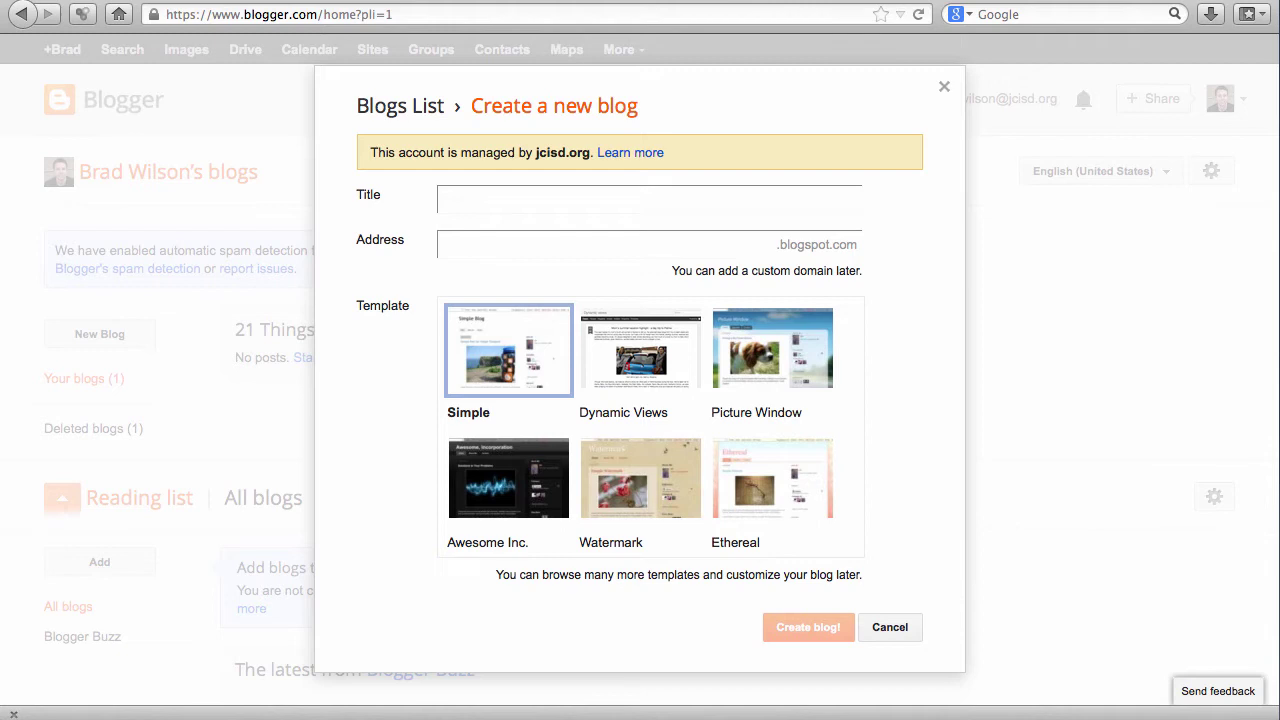
text(My 21 Things Portfolio)
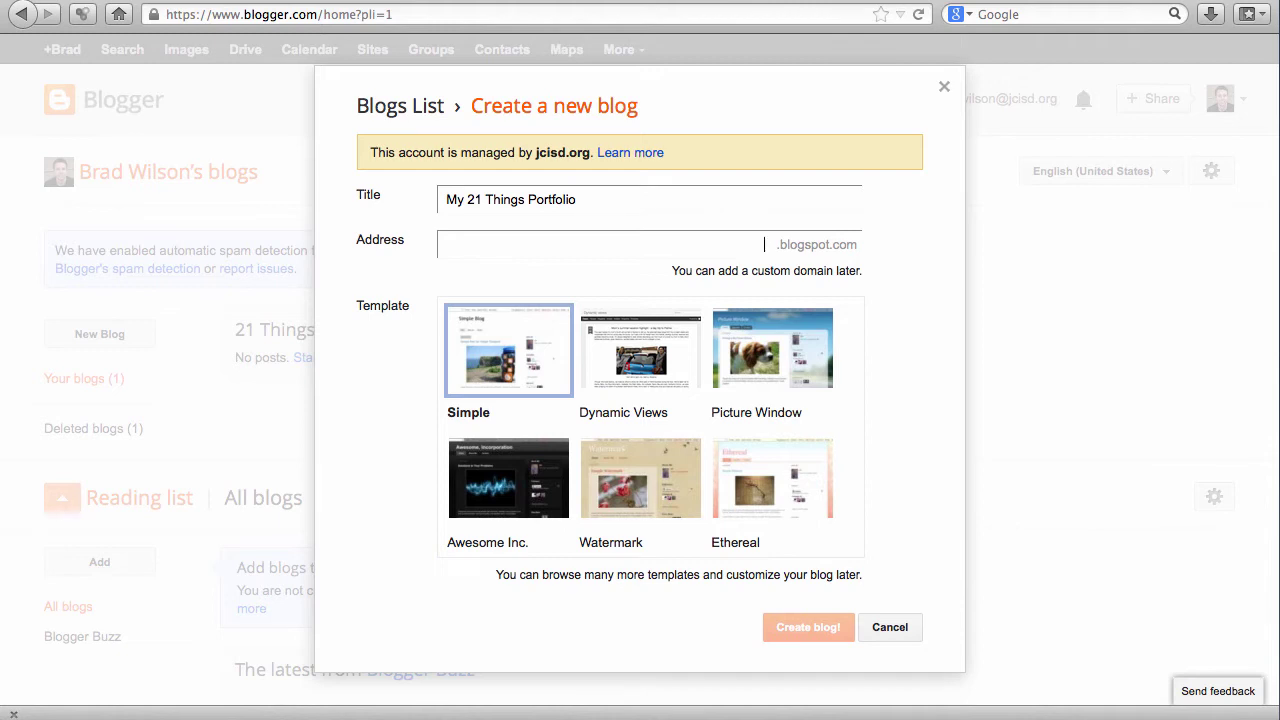
text(brads)
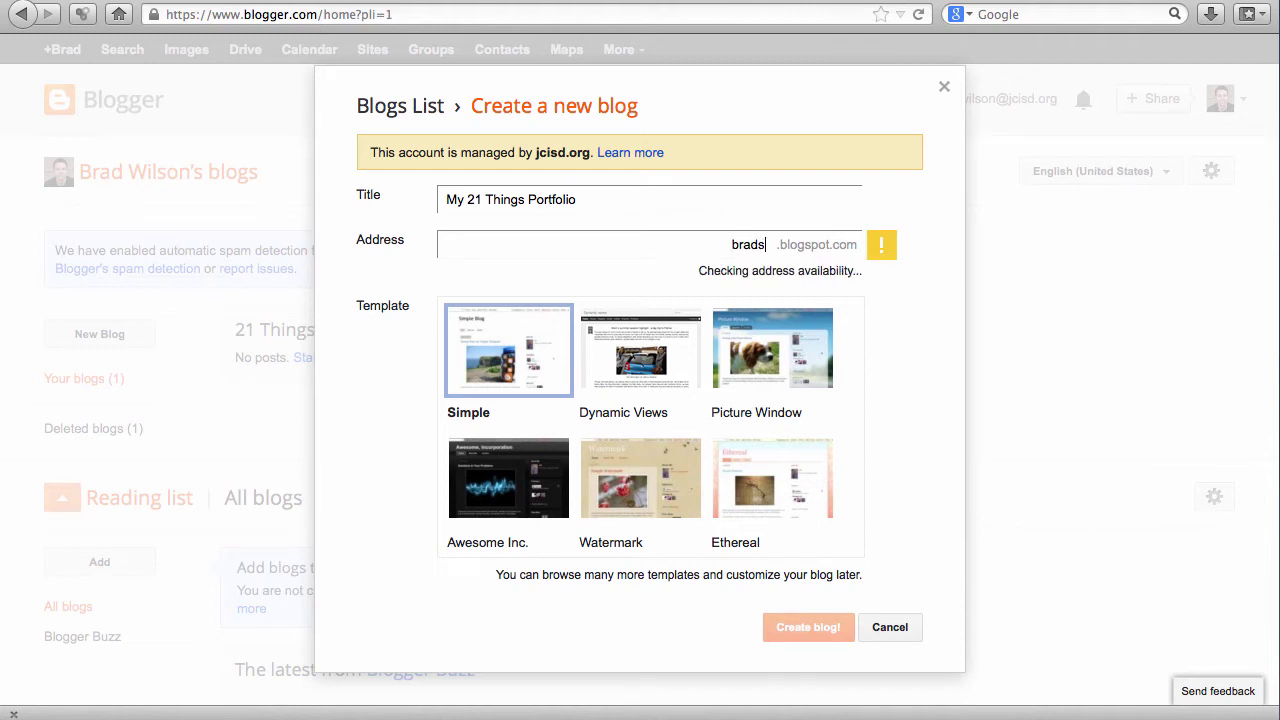
text(port)
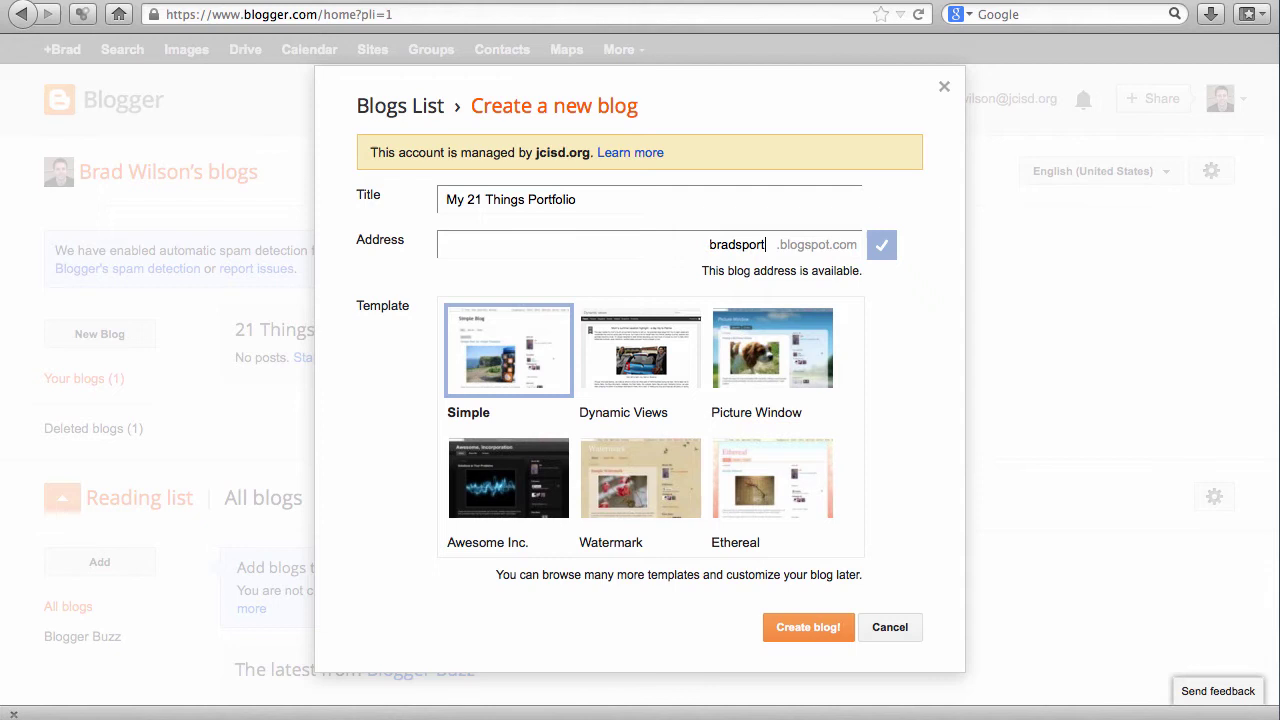
text(folio21)
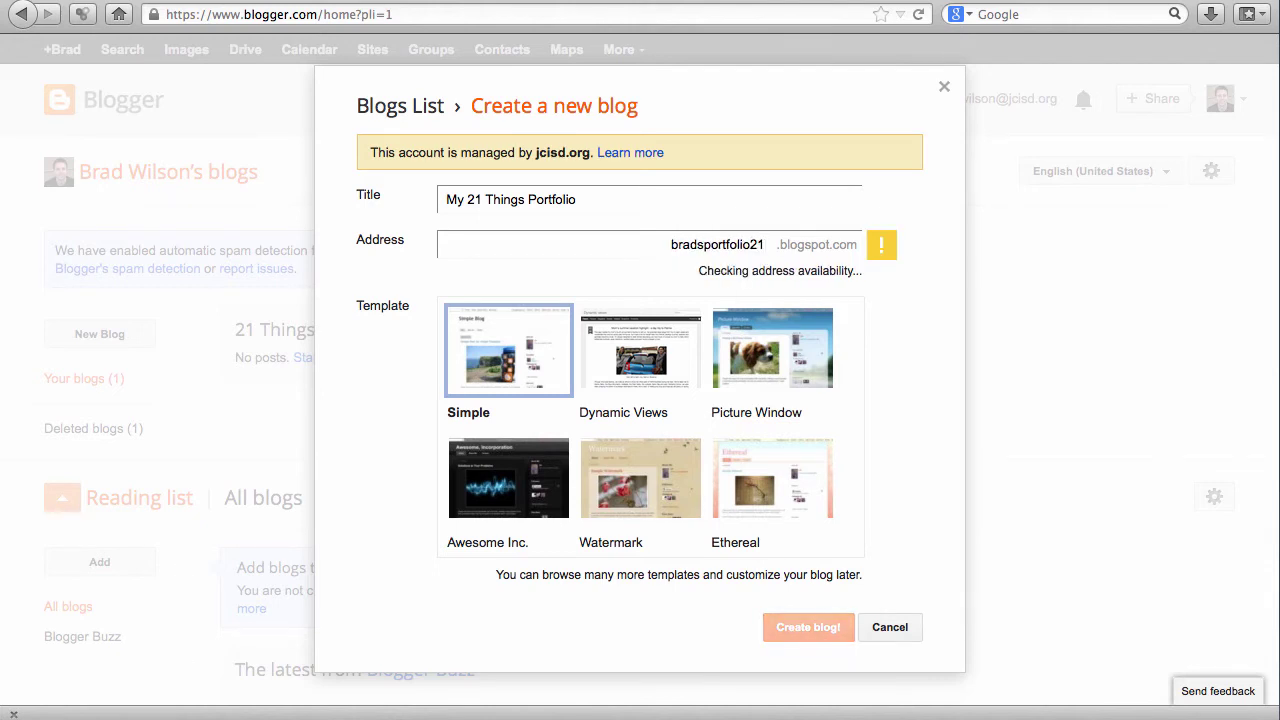
text(t)
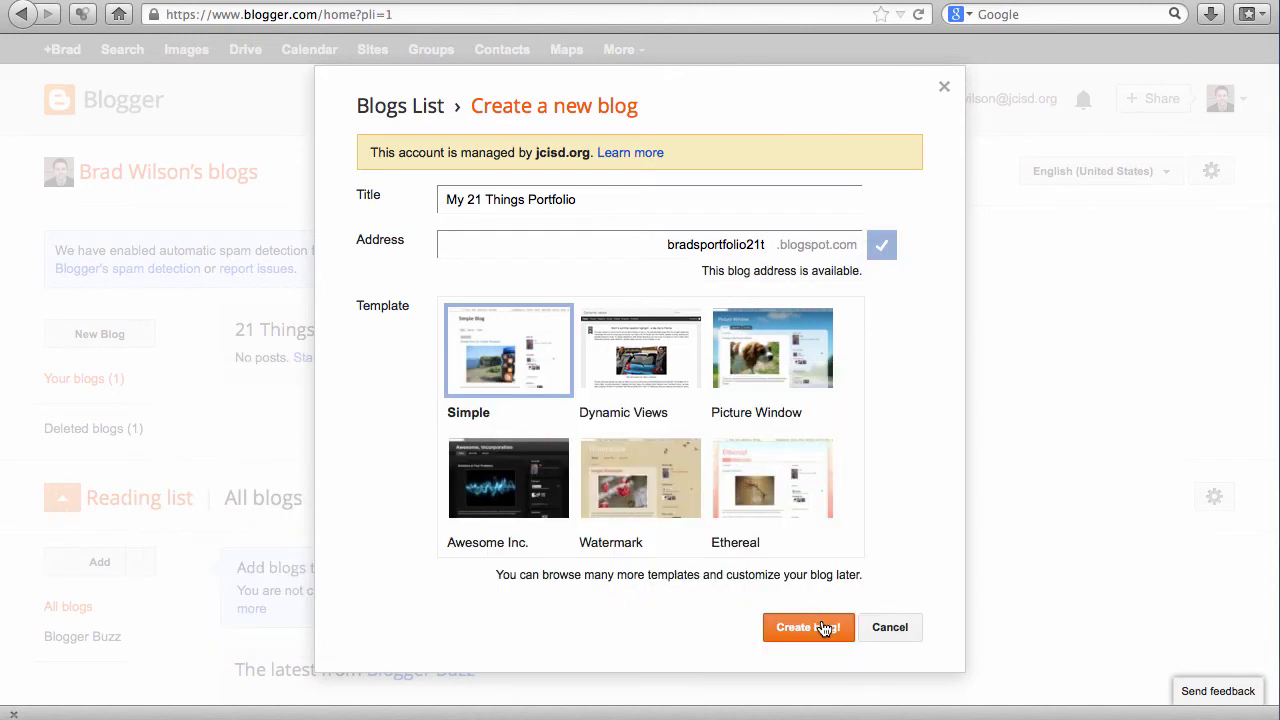
- Create the new blog, then go to Mobile and email settings for 21 Things 4 iPads
click(820, 628)
click(852, 322)
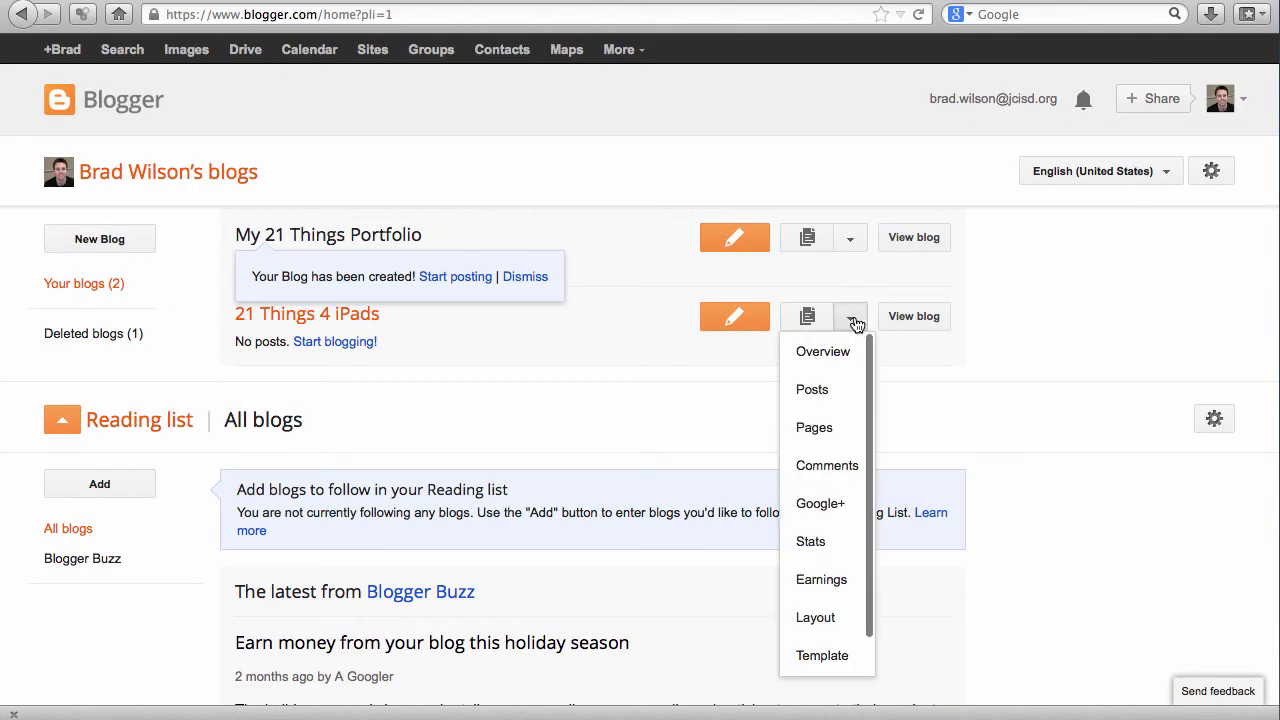
scroll(826, 462, down, 1)
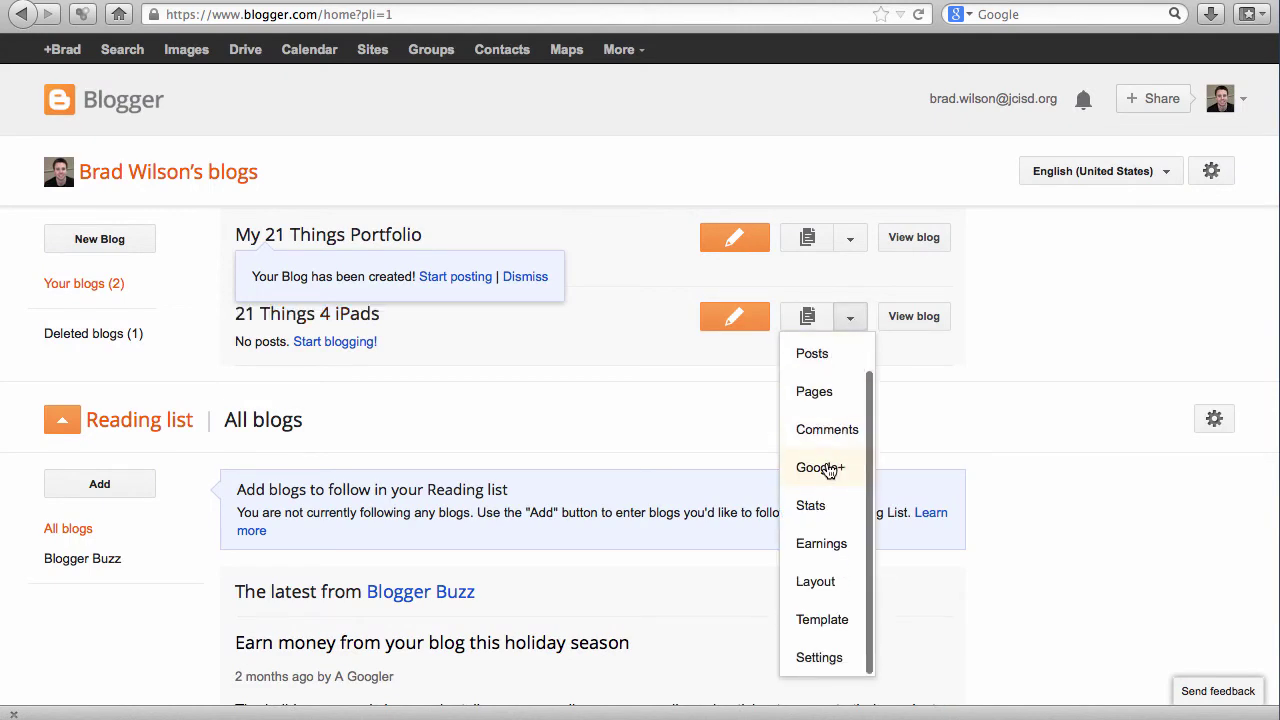
click(812, 653)
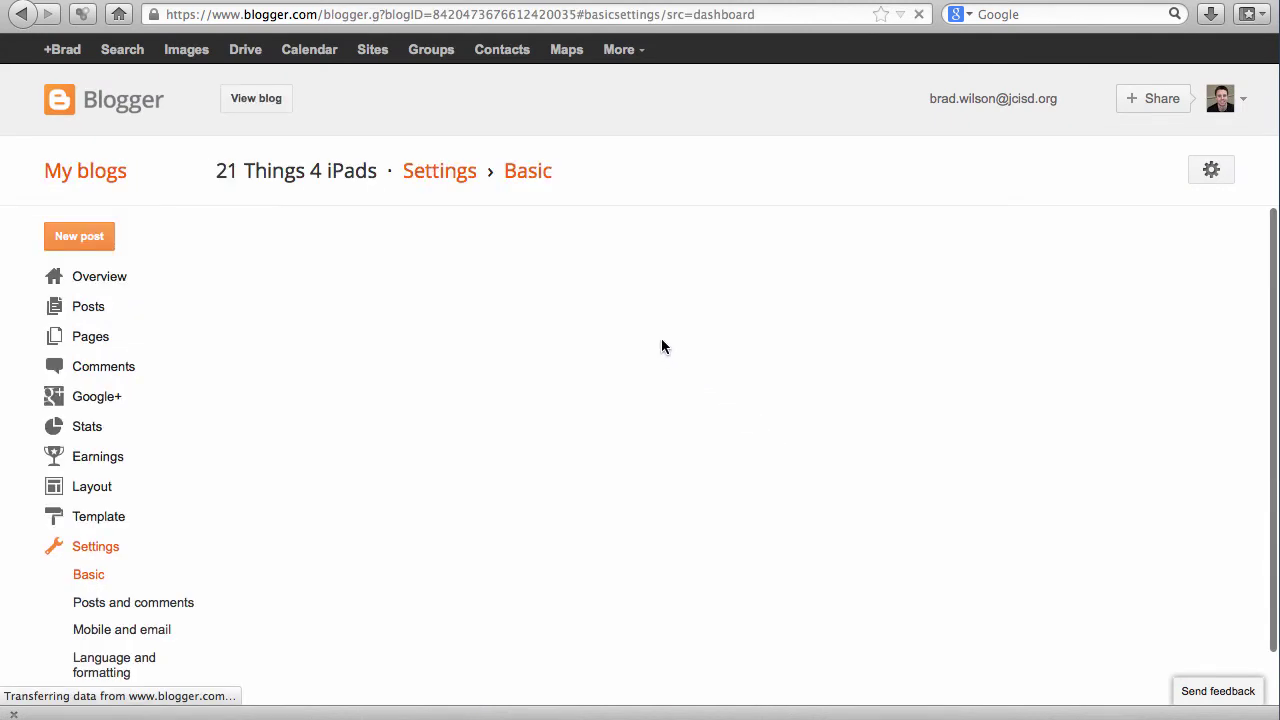
scroll(546, 387, down, 1)
scroll(546, 387, down, 1)
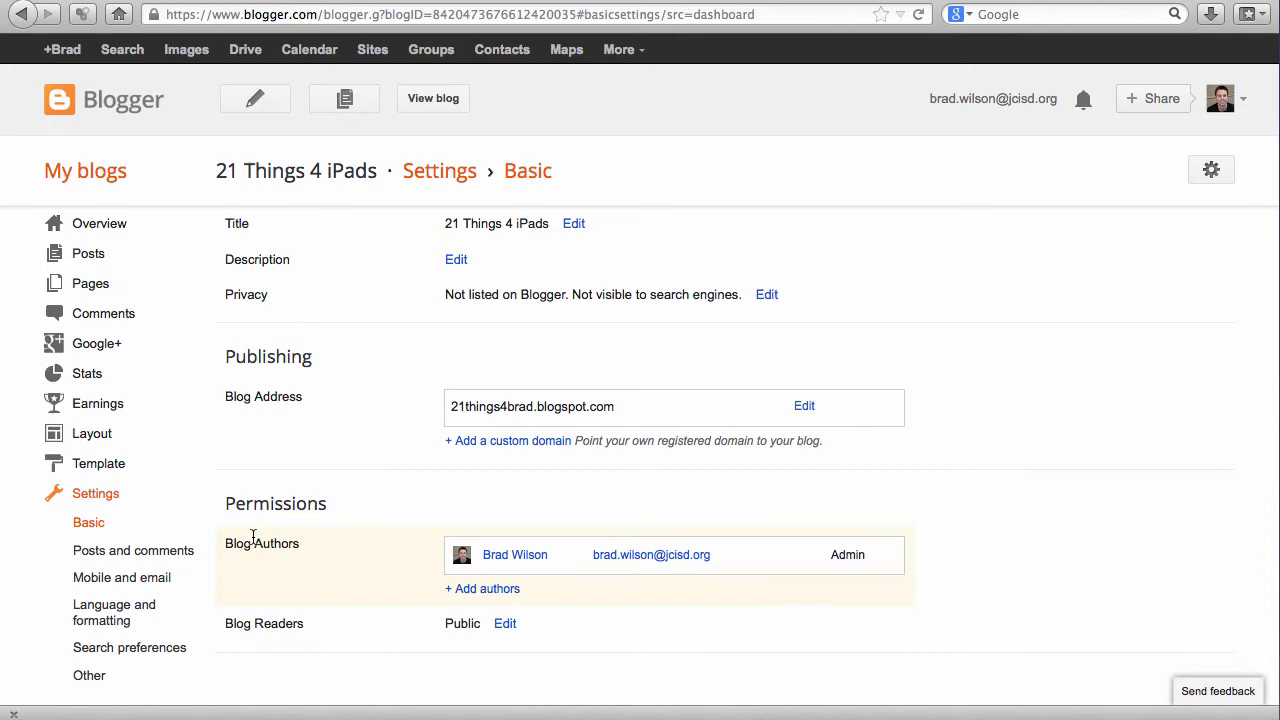
click(151, 588)
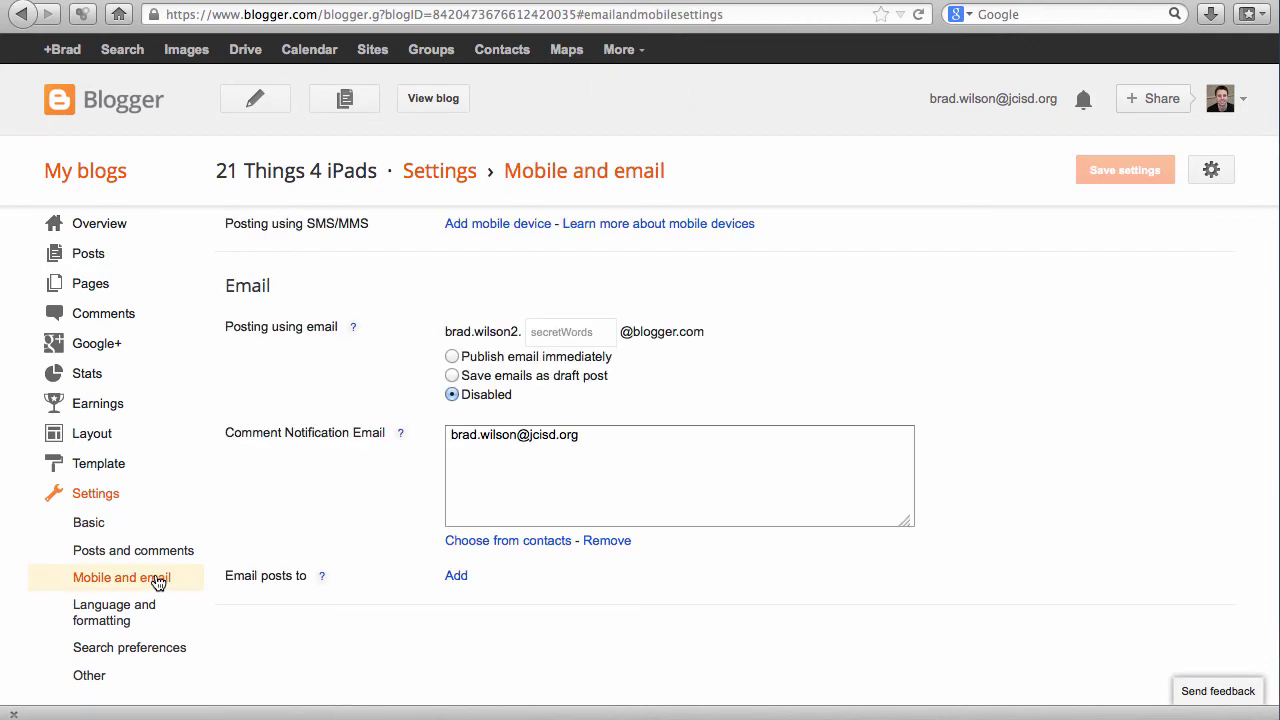
- Enter the email-posting secret words, publish emails immediately, and save the settings
click(572, 335)
text(ipad)
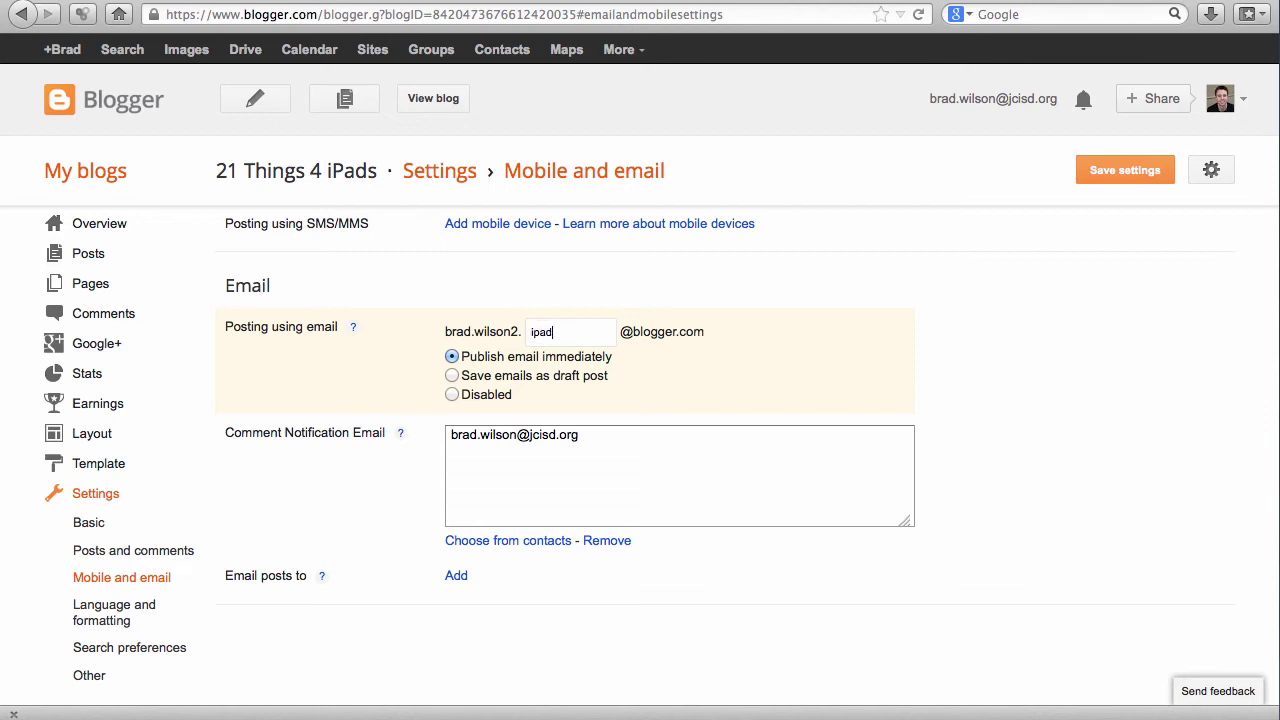
text(21)
click(1103, 176)
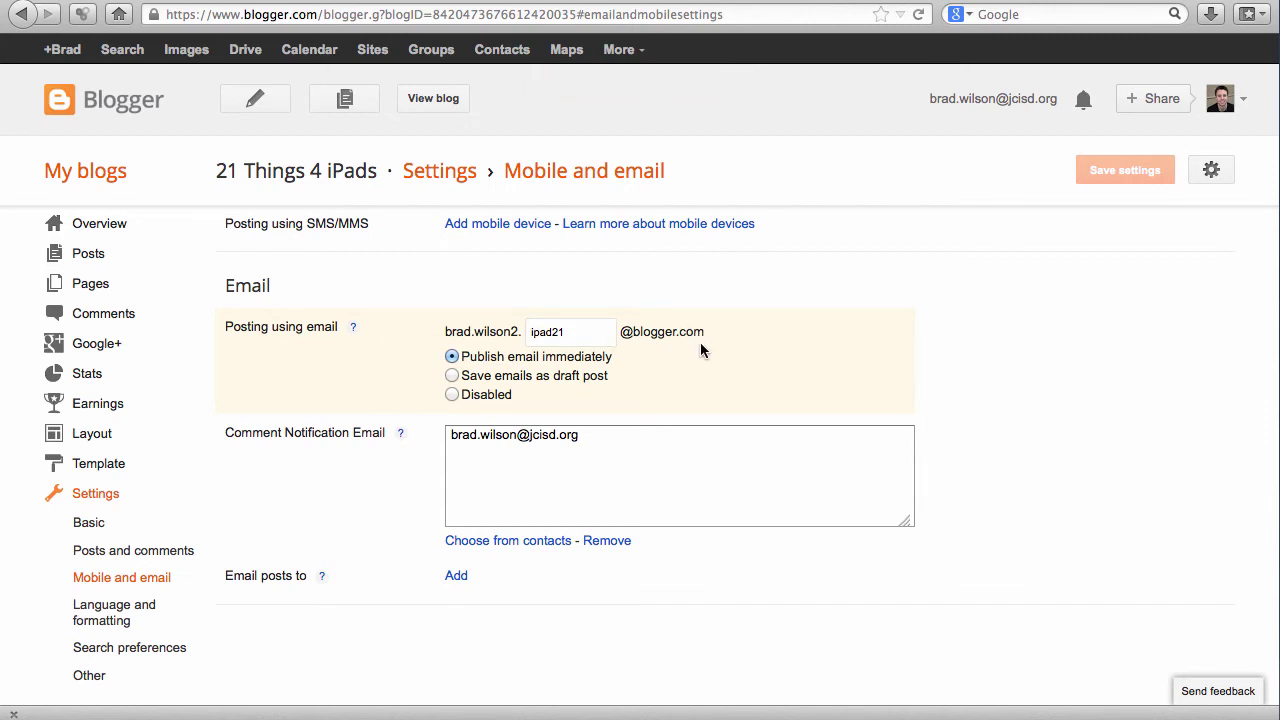
scroll(692, 340, up, 2)
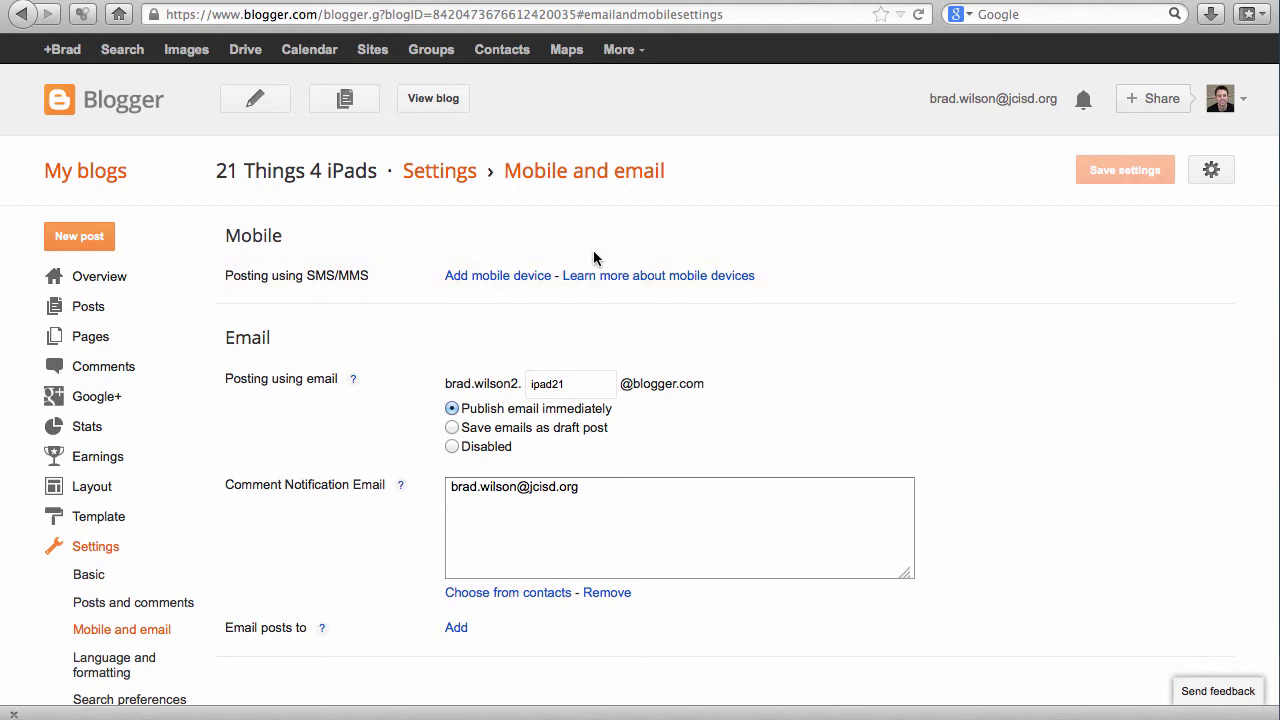
- Go to the Google+ home stream via +Brad and scroll through its posts
click(59, 52)
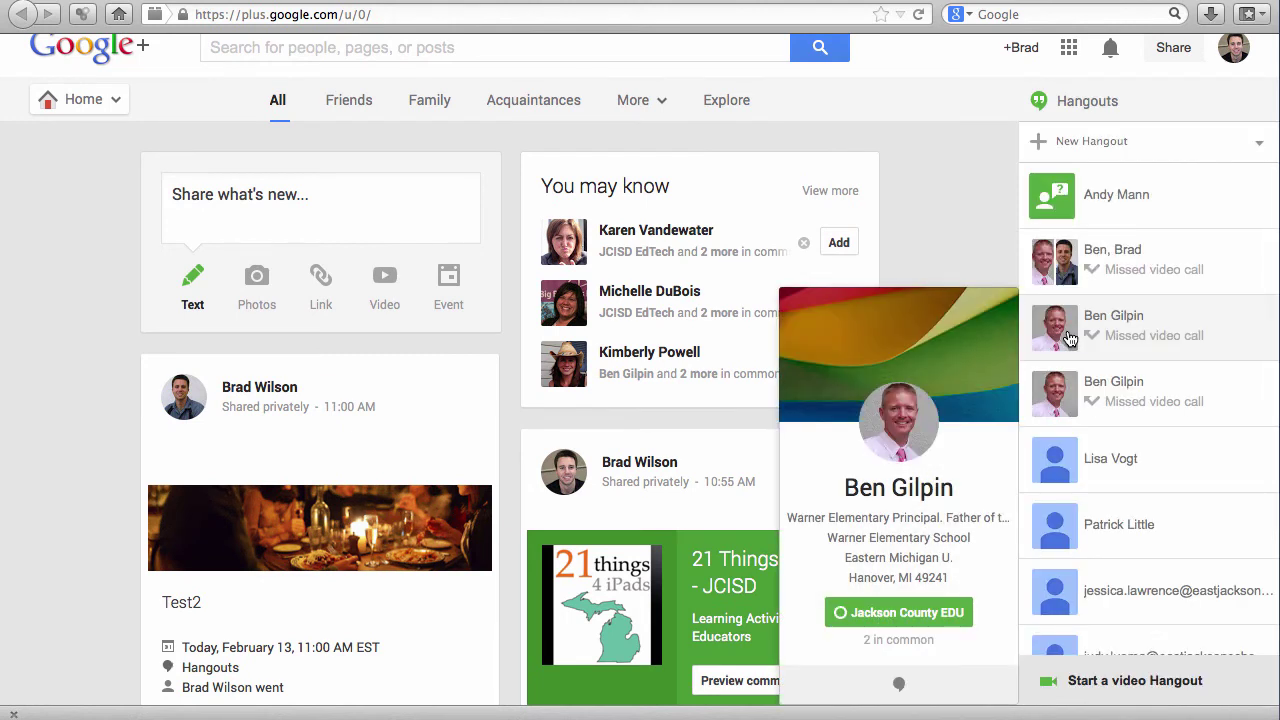
scroll(938, 220, down, 2)
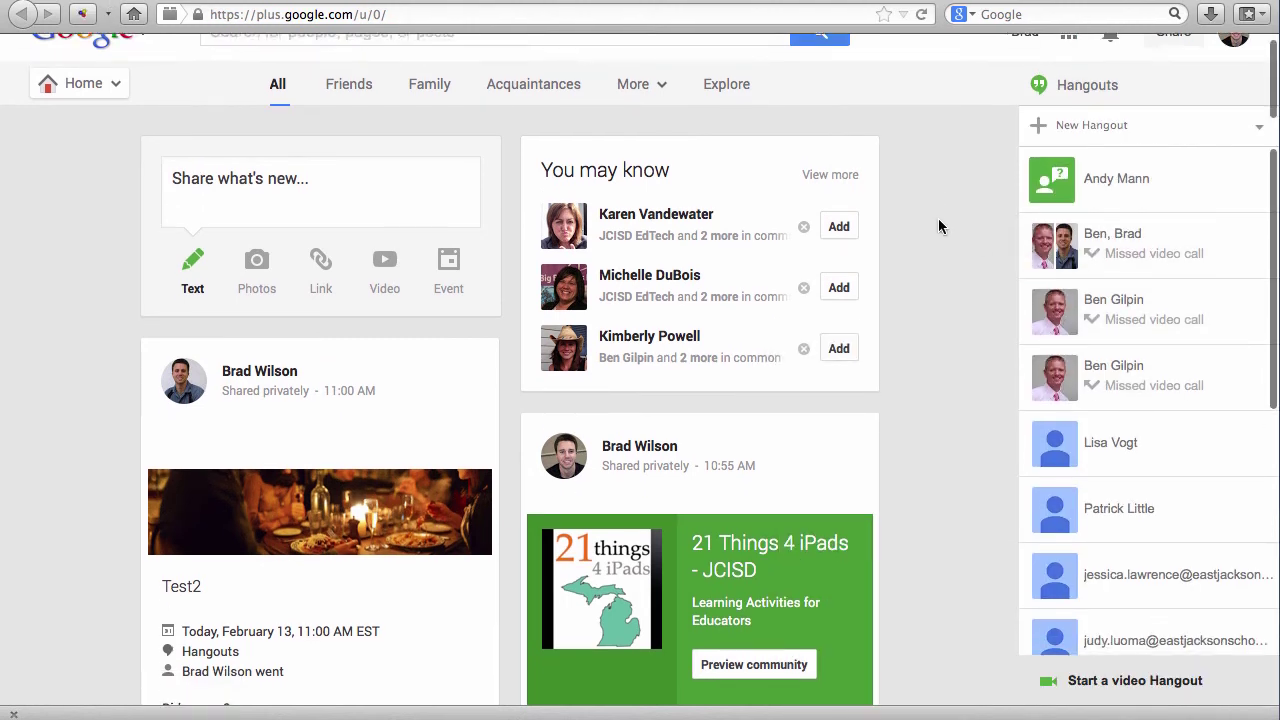
scroll(938, 222, down, 3)
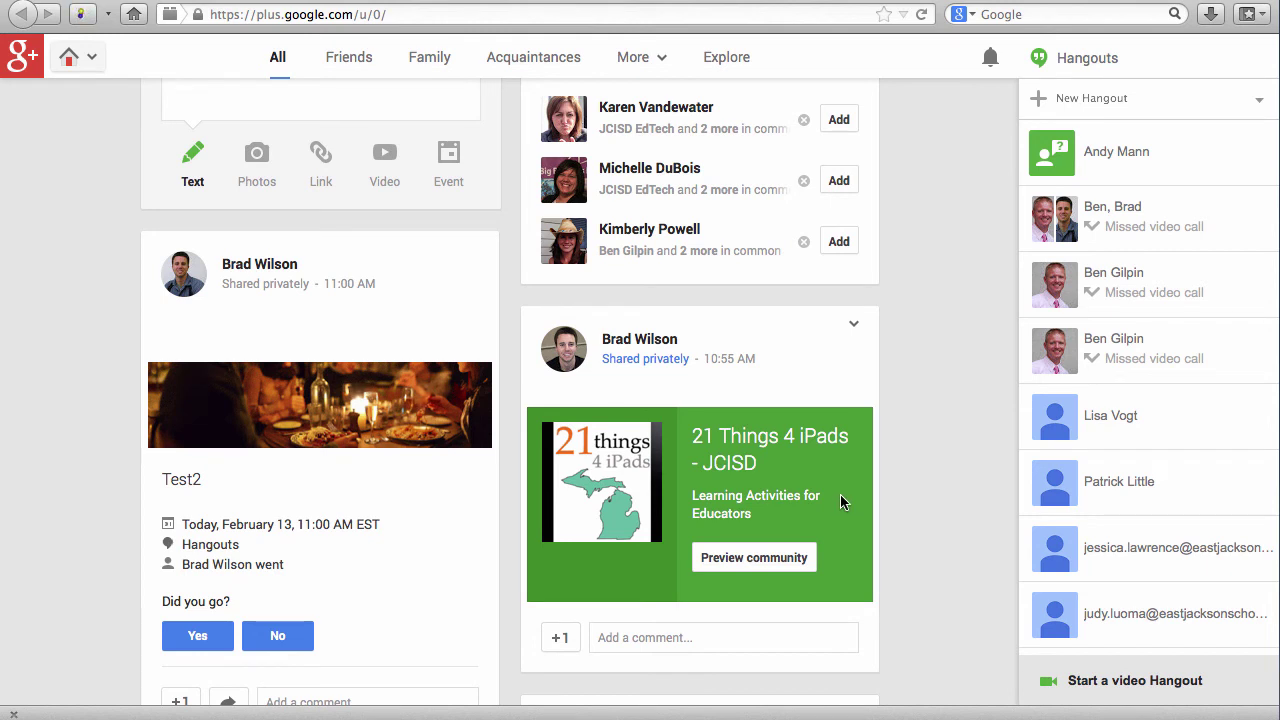
scroll(840, 494, up, 3)
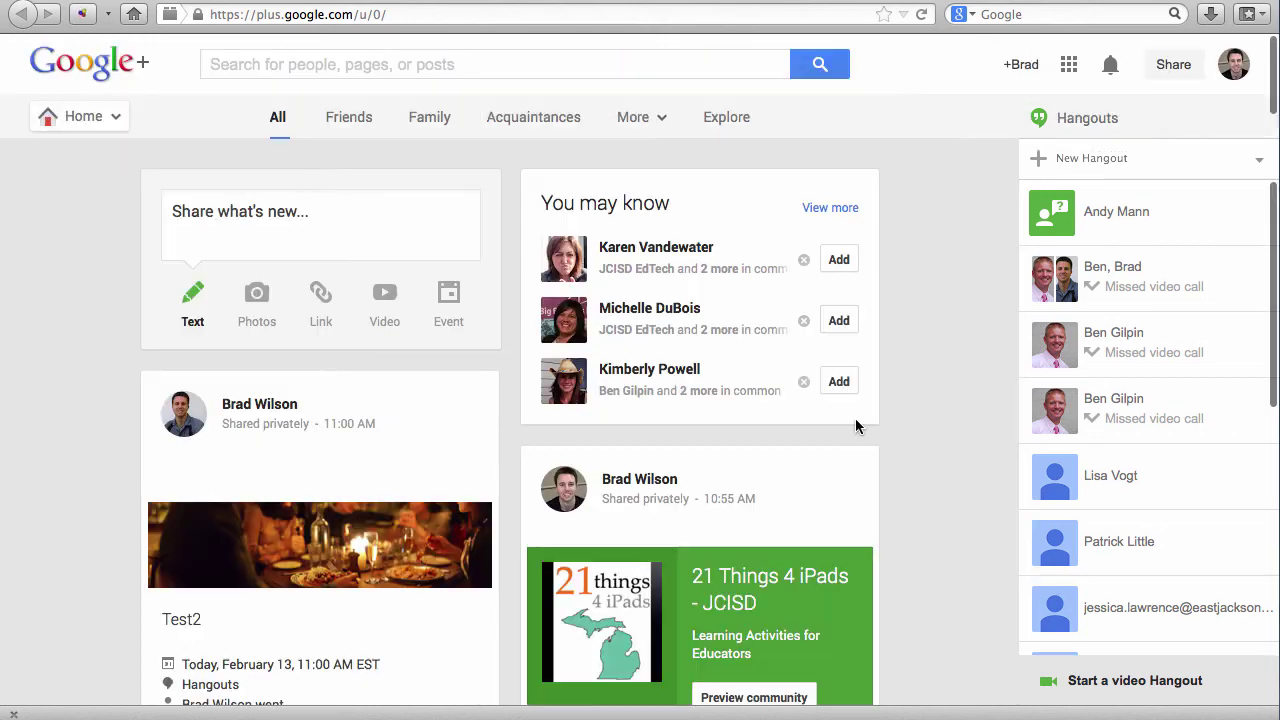
- Launch YouTube from the Google apps panel in Google+
click(1068, 64)
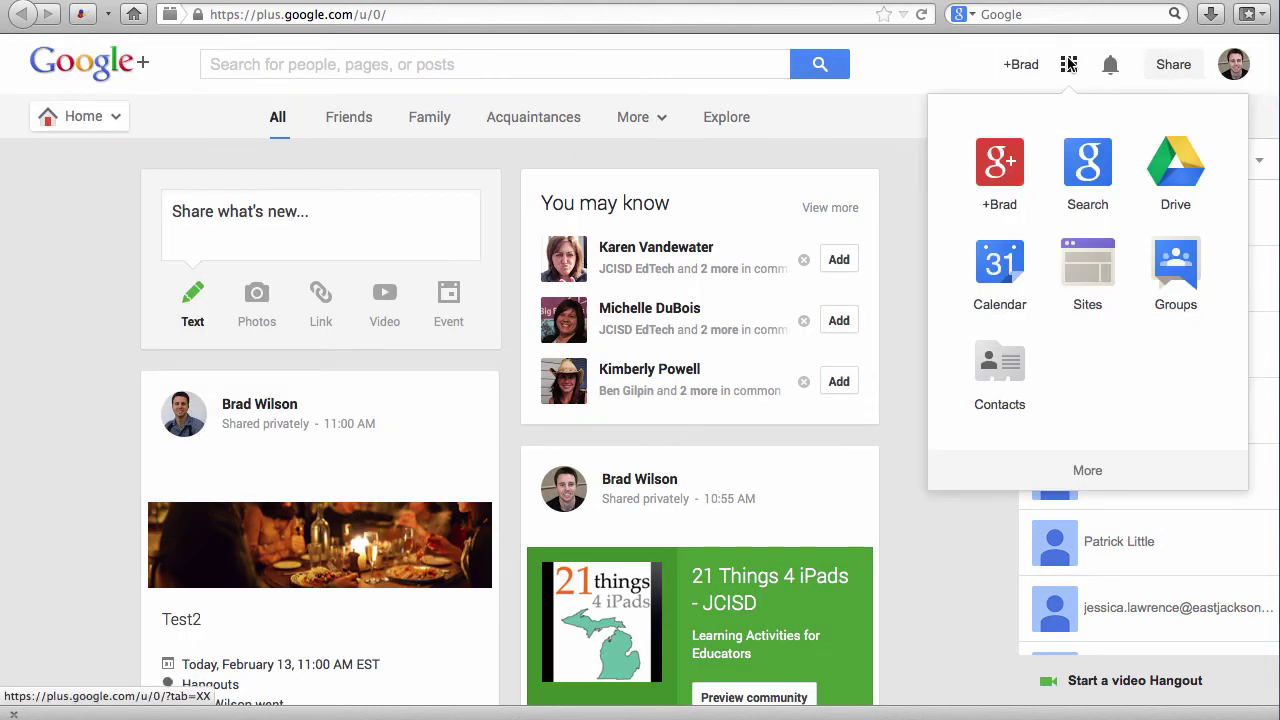
scroll(1094, 436, down, 1)
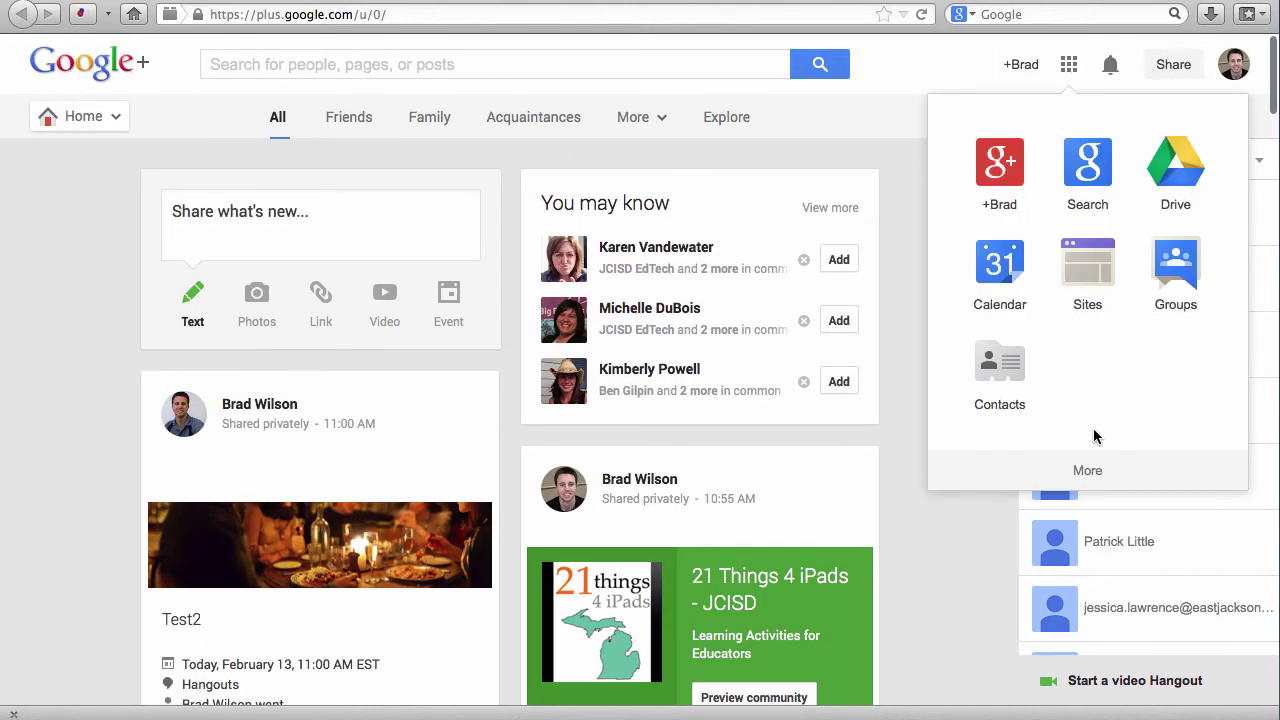
scroll(1094, 436, down, 3)
scroll(1125, 292, up, 3)
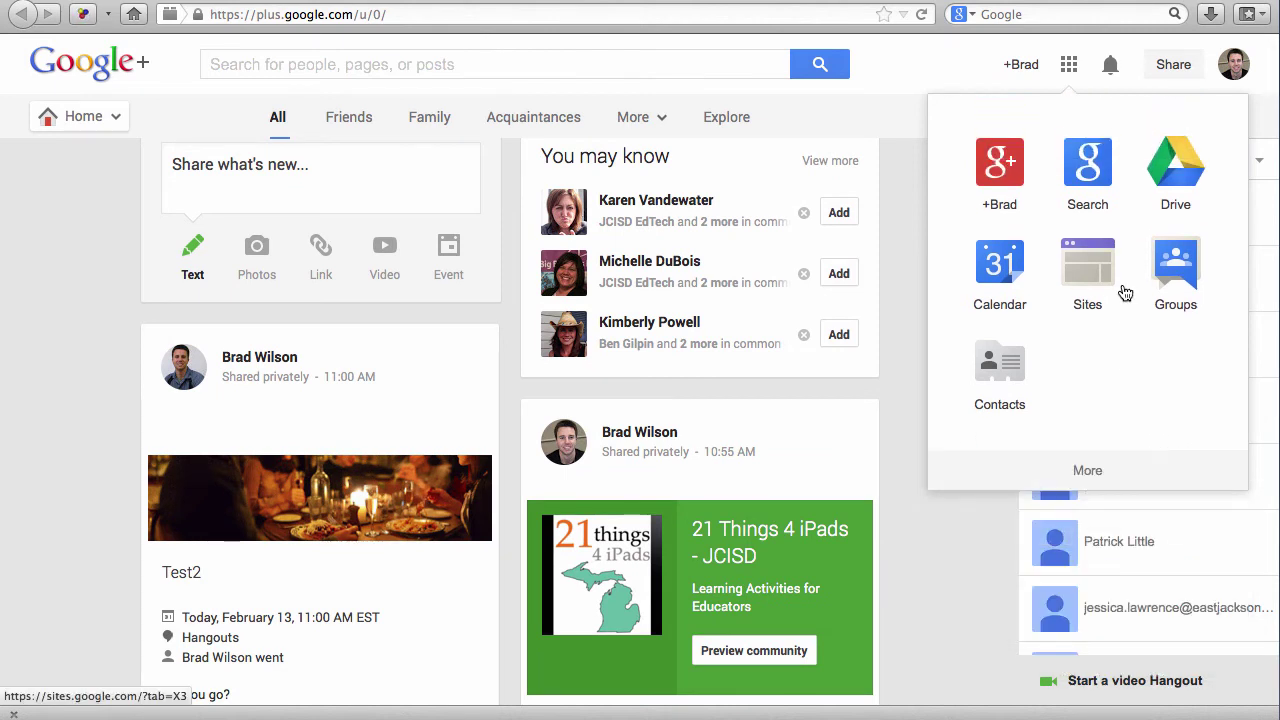
scroll(1124, 291, down, 1)
scroll(1091, 479, down, 3)
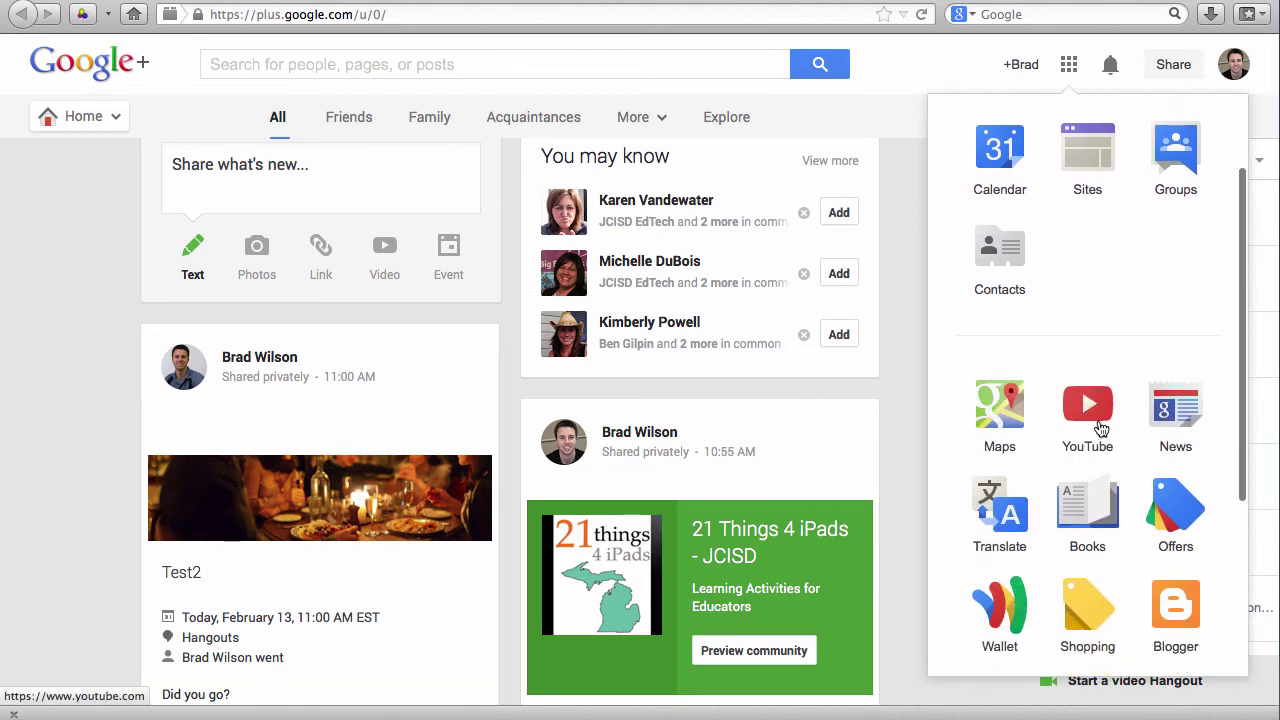
click(1101, 366)
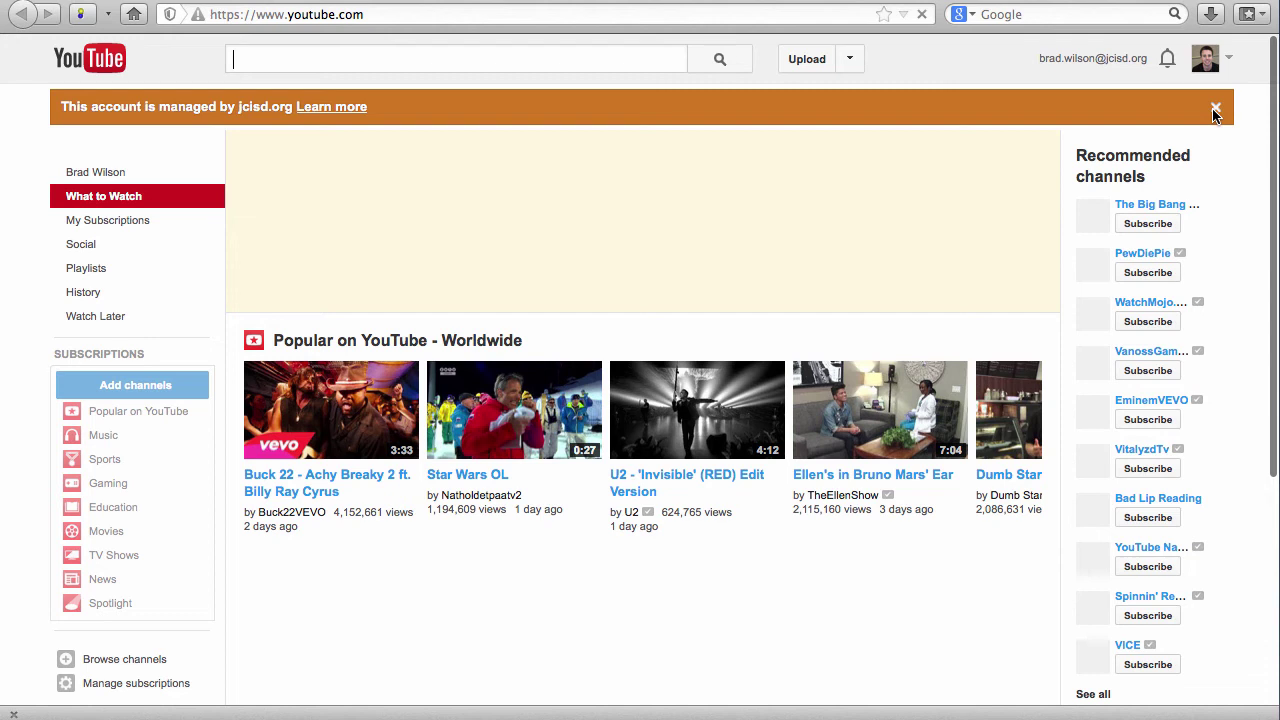
- Close the orange managed-account banner on the YouTube home page
click(1215, 109)
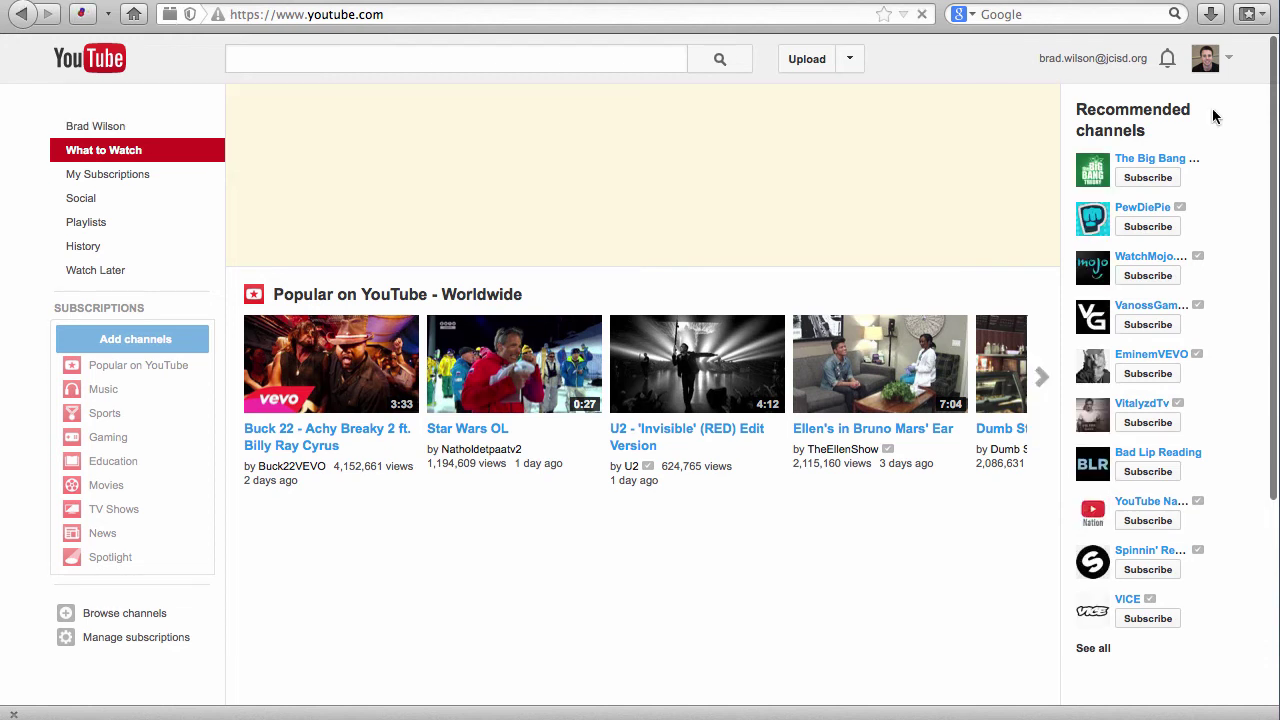